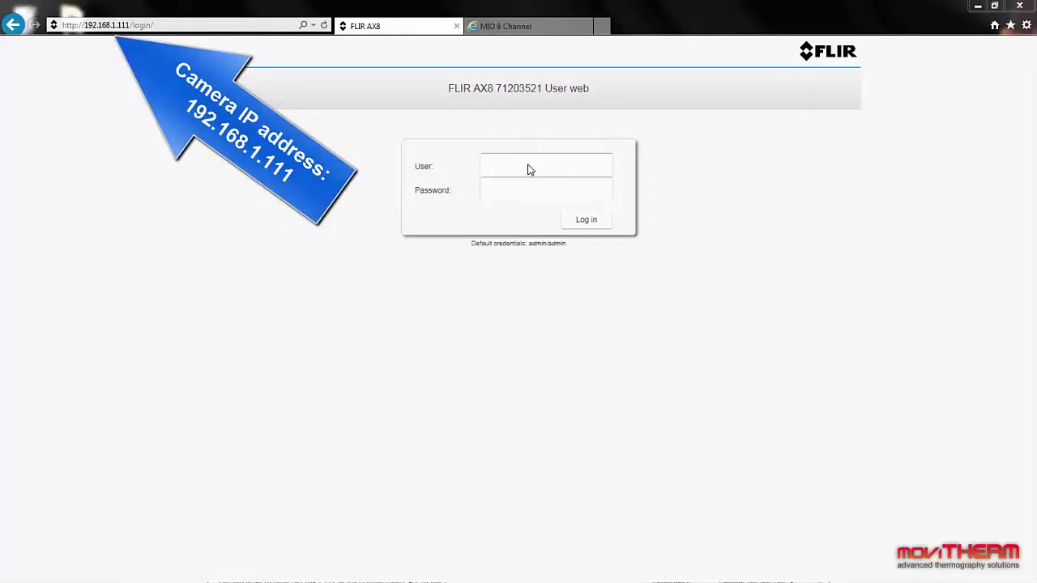
Step: Log in to the FLIR AX8 camera with the default user name and password
left_click(529, 169)
type("admin")
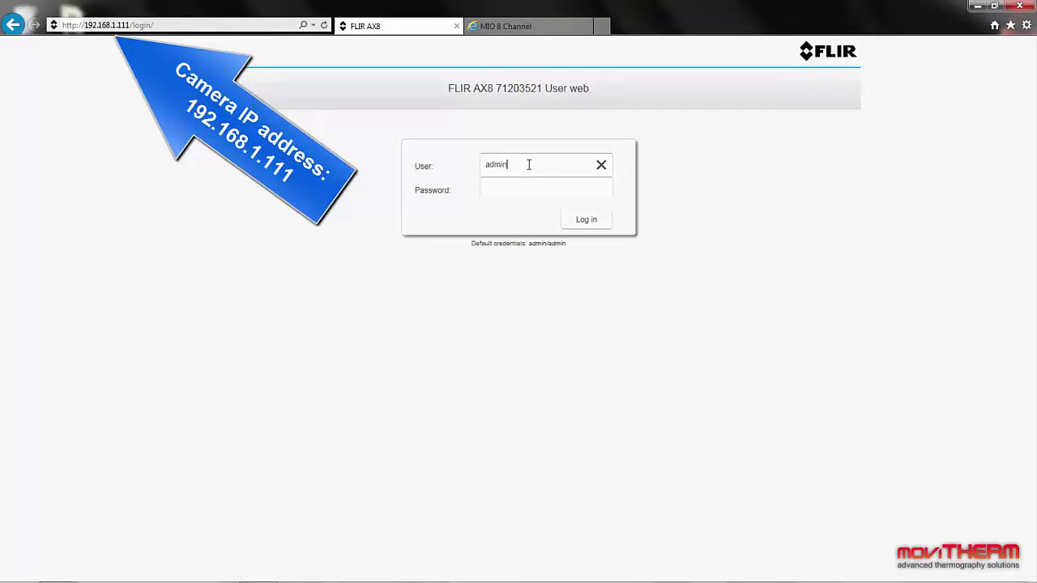
left_click(504, 185)
type("admin")
left_click(594, 221)
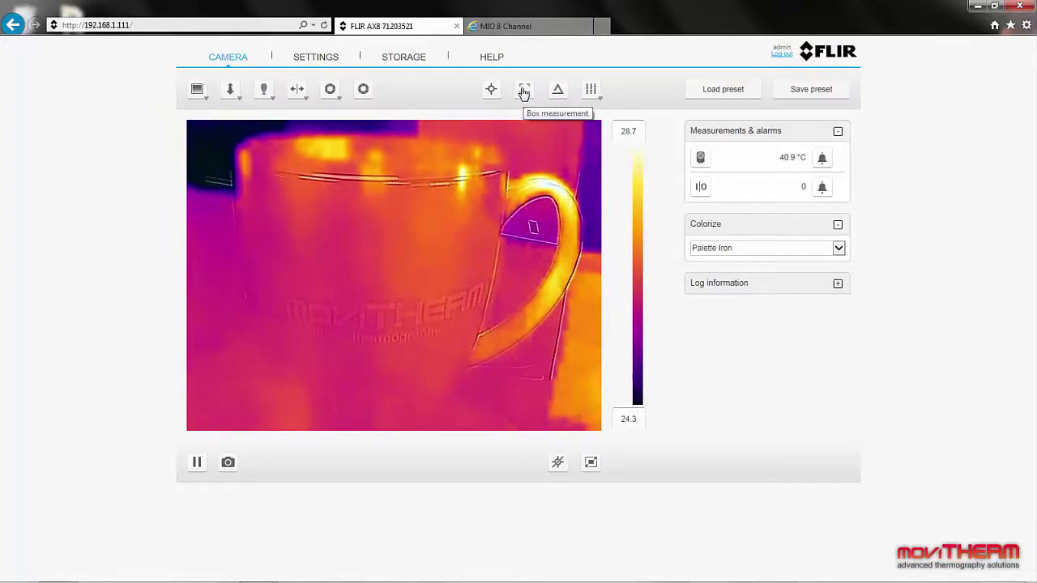
Step: Place a box measurement and enlarge it over the mug body (max 26.6, min 25.8, avg 26.1 °C)
left_click(524, 91)
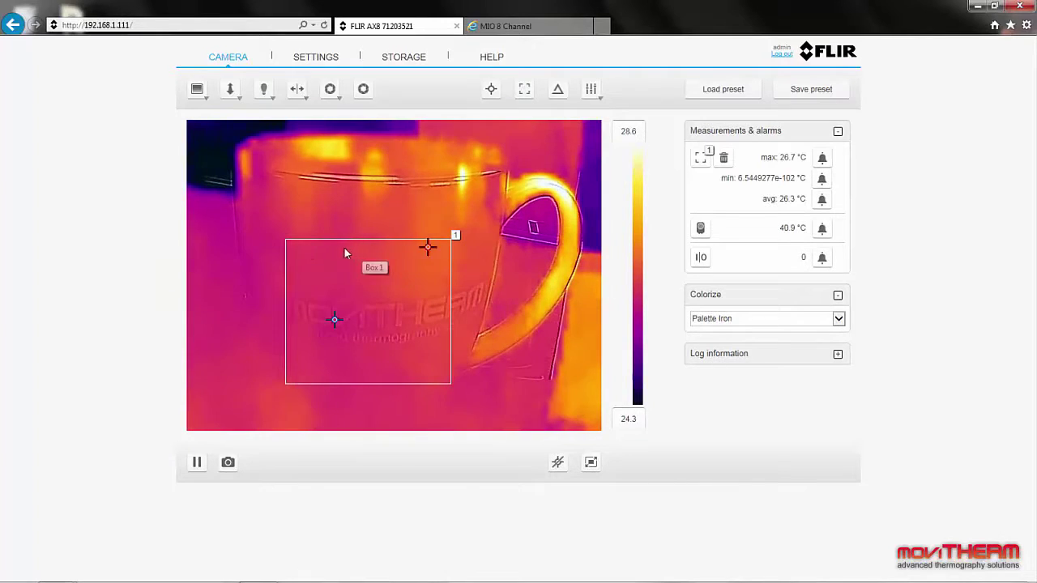
left_click_drag(284, 240, 275, 224)
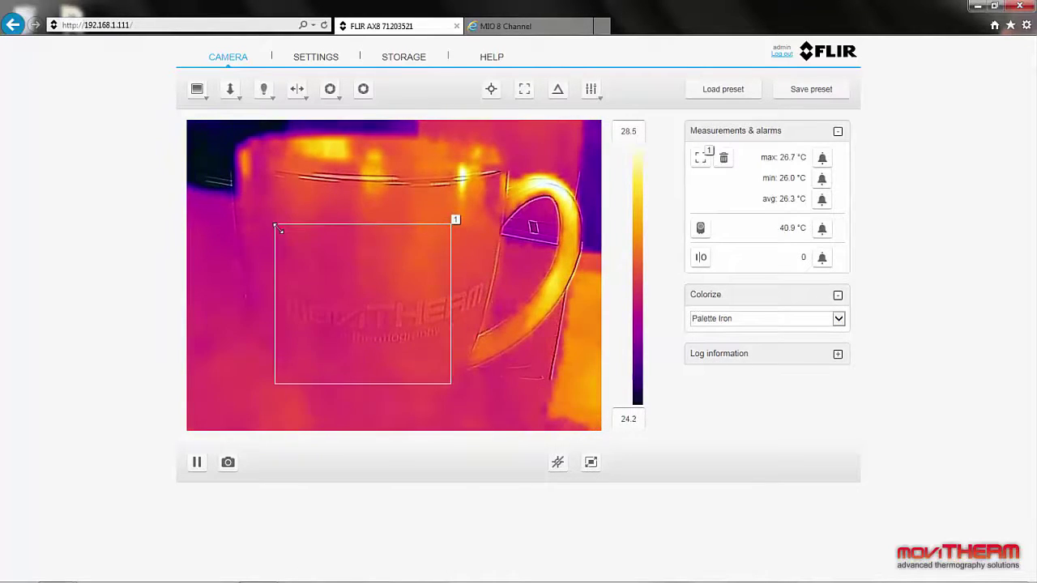
left_click_drag(451, 306, 470, 306)
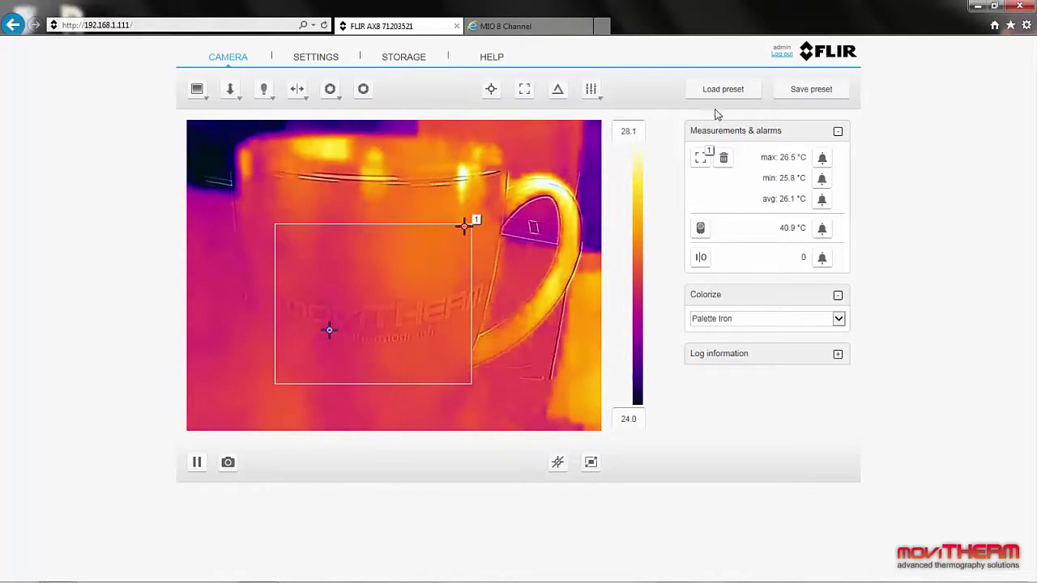
left_click(548, 27)
Step: Enter the MIO board password and log in to its Device Settings page
left_click(505, 126)
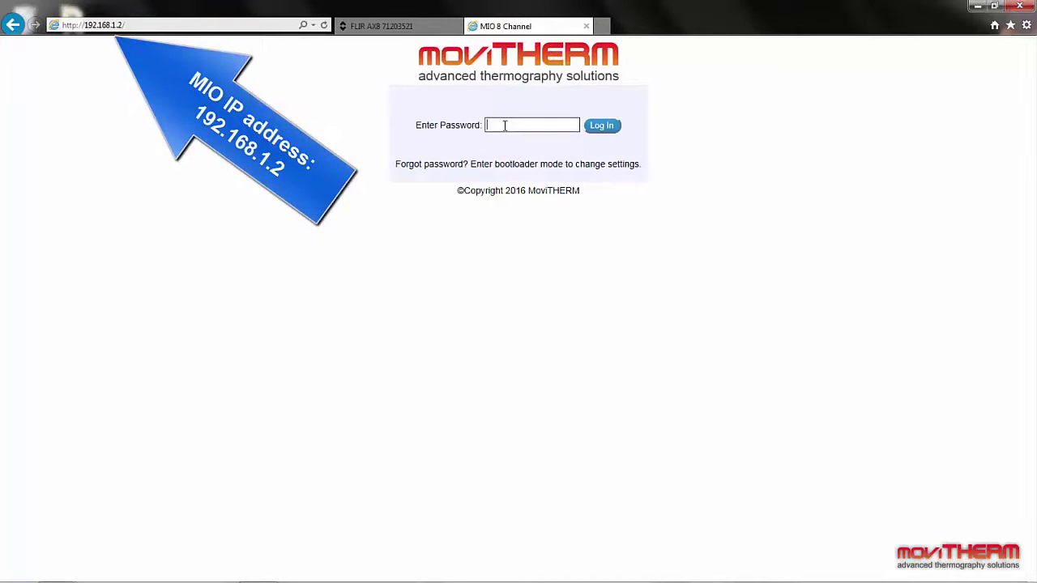
type("••••••••")
left_click(613, 130)
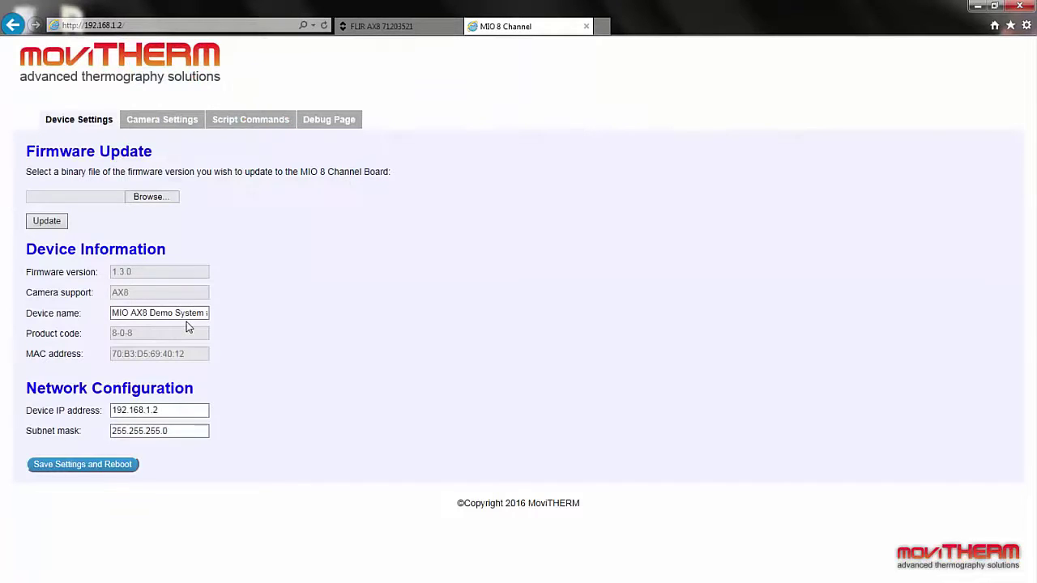
Step: Give Camera 1 the alias 'AX8 Demo', save the camera configuration, and go to Script Commands
left_click(154, 123)
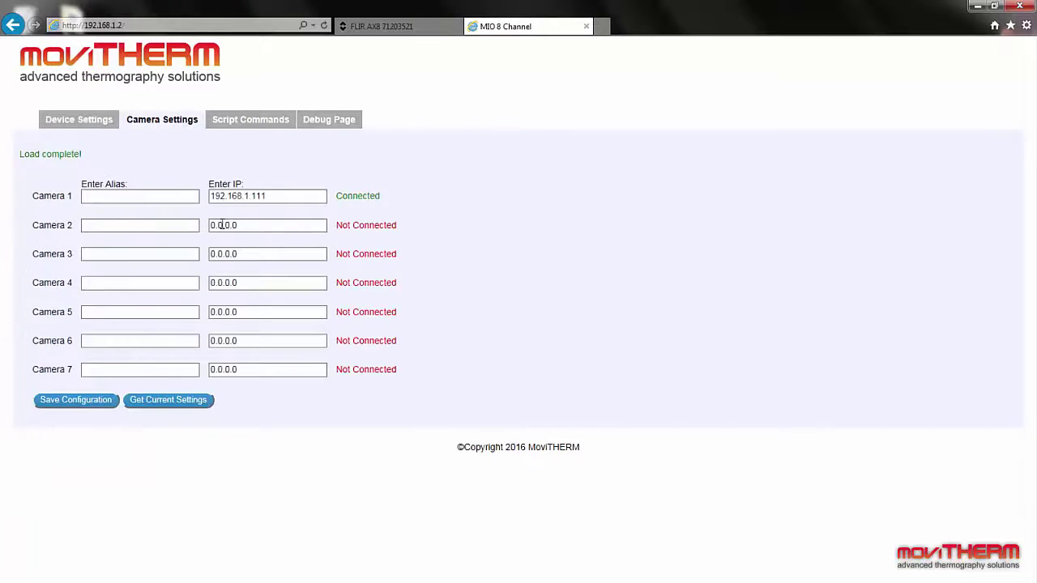
left_click(116, 200)
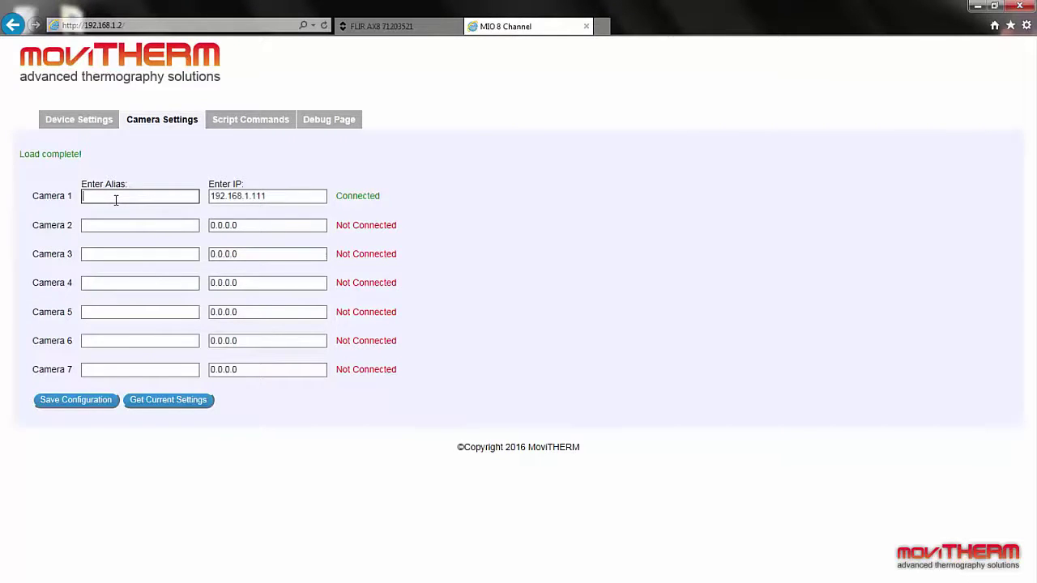
type("AX8 Demo")
left_click(89, 395)
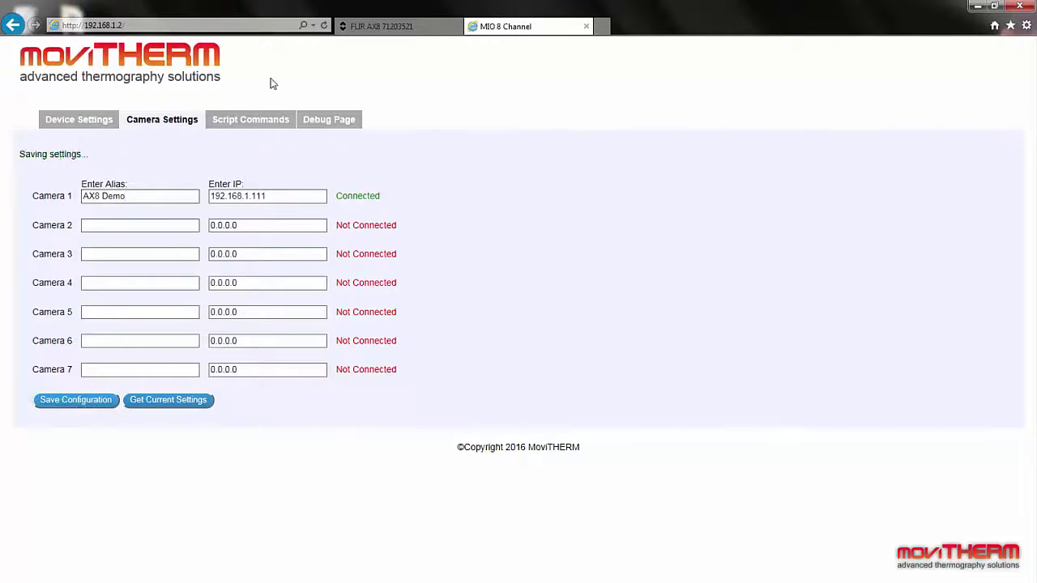
left_click(258, 121)
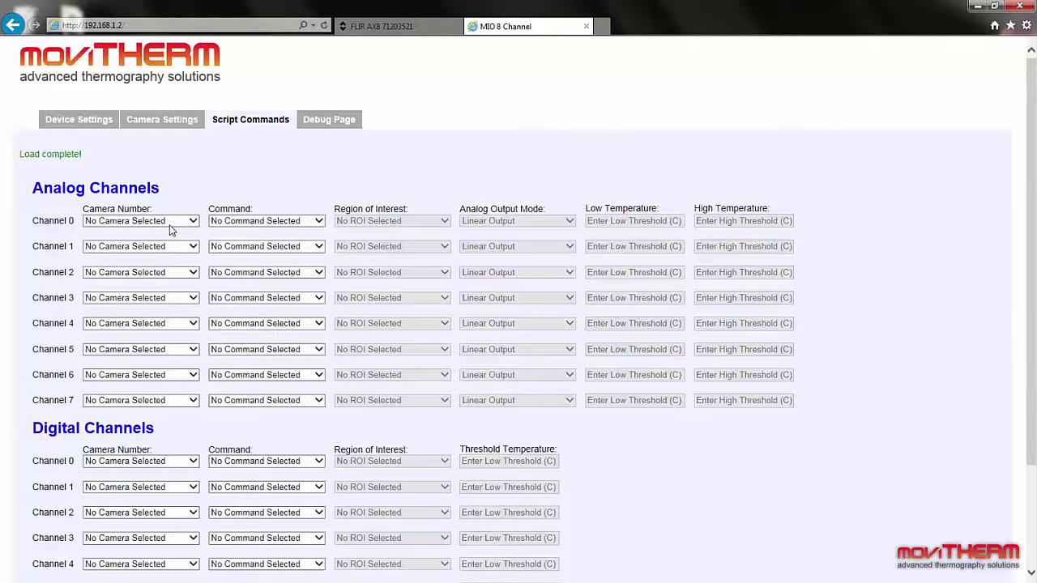
Step: Set analog channel 0 to Camera 1's Internal Camera Temperature, Low 0 and High 100 °C
left_click(170, 230)
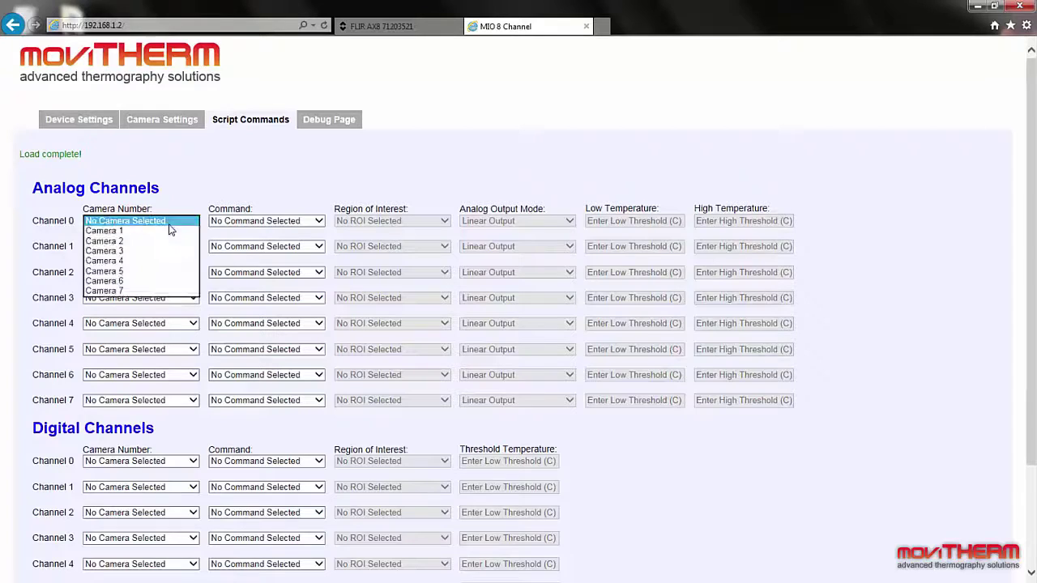
left_click(171, 233)
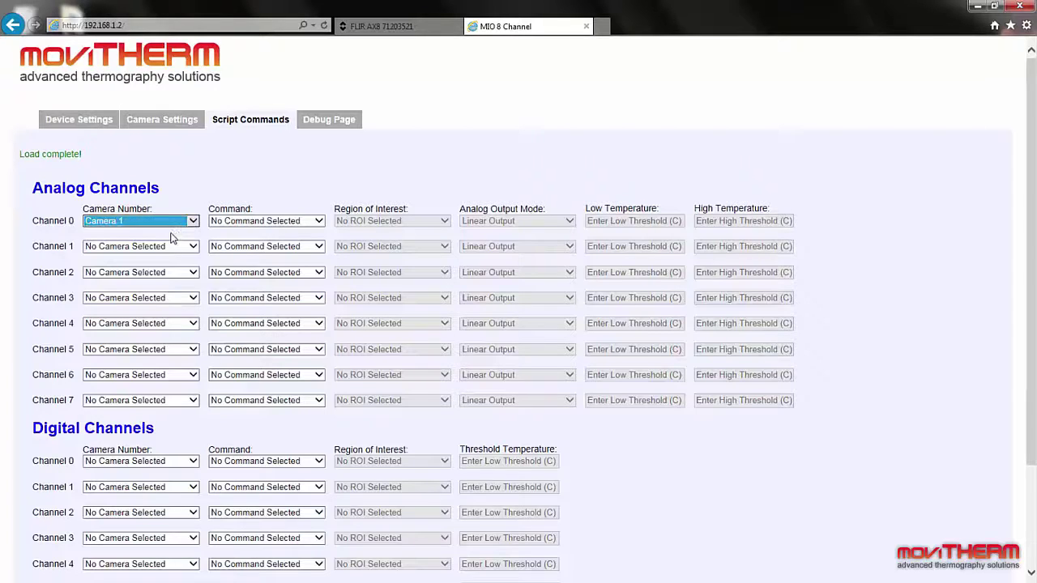
left_click(273, 227)
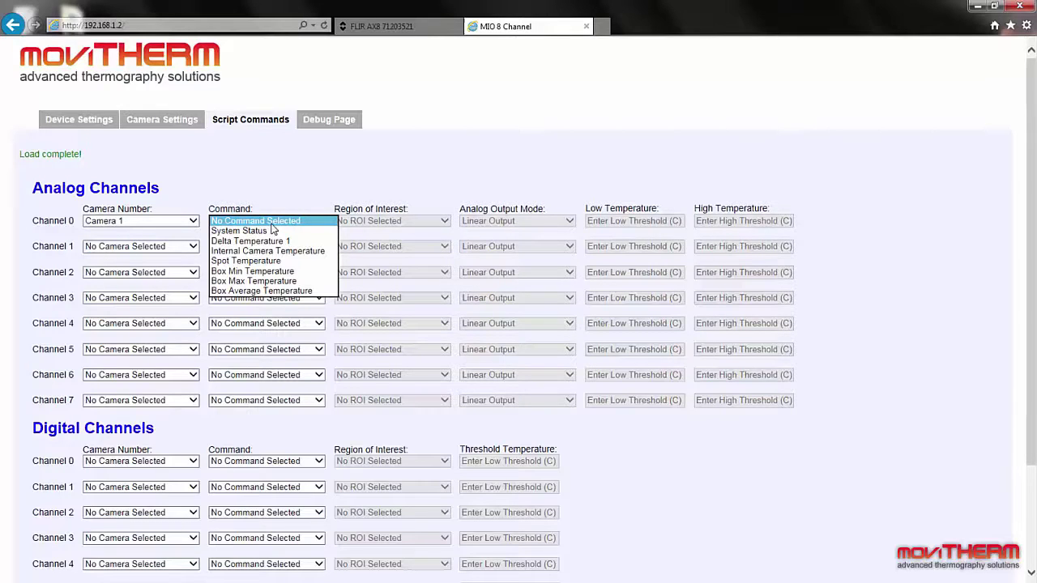
left_click(272, 251)
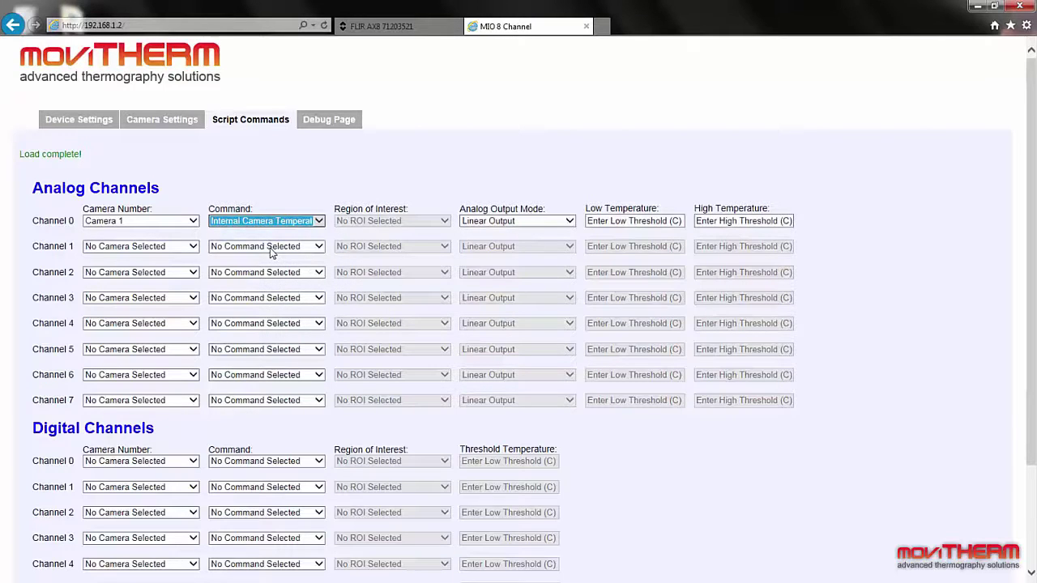
left_click(665, 218)
type("0")
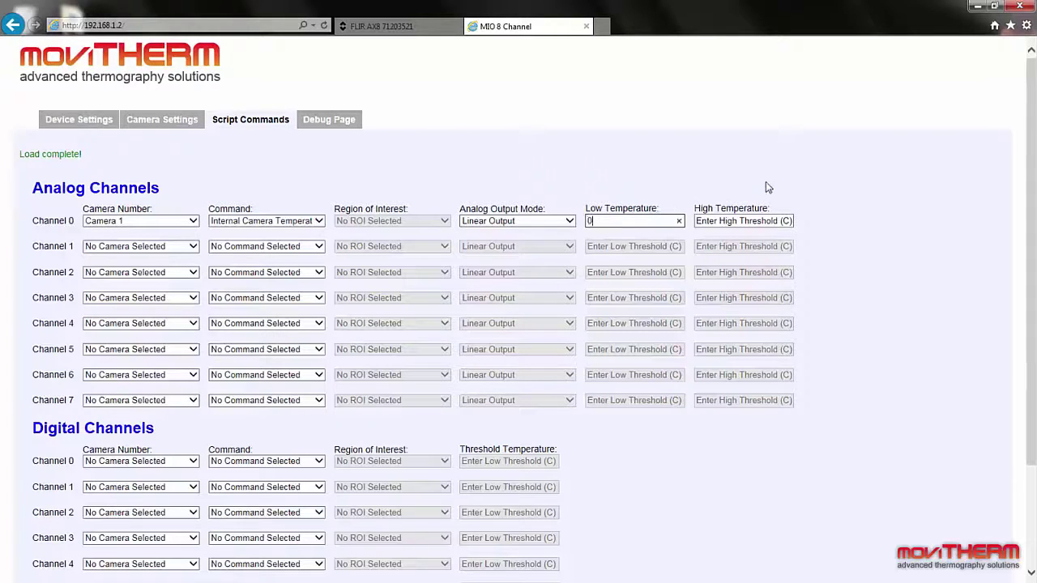
left_click(775, 225)
type("1000")
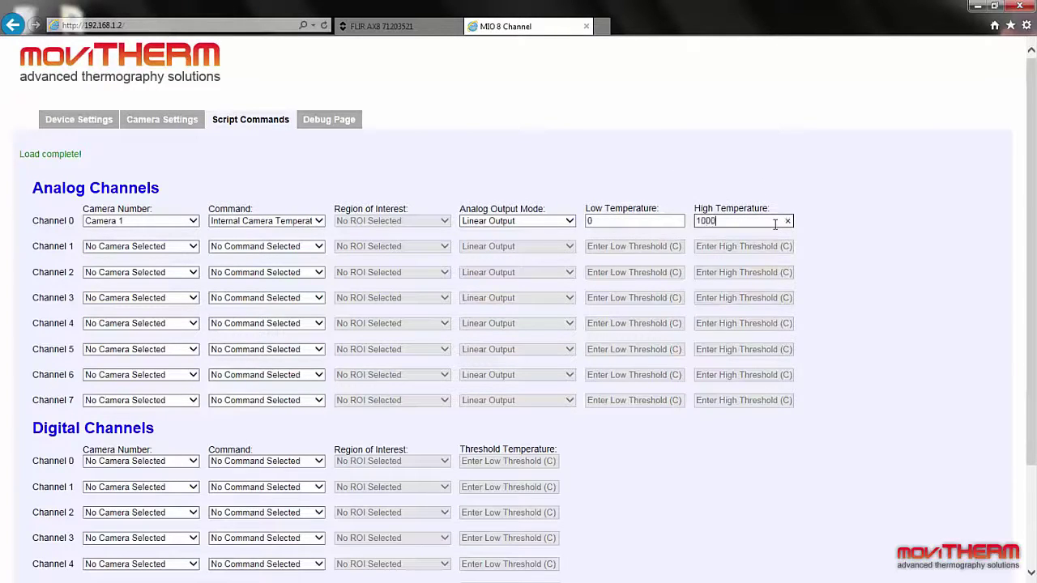
key("BackSpace")
Step: Set analog channel 1 to Camera 1's Box Max Temperature on ROI 1, Low 0 and High 100
left_click(160, 252)
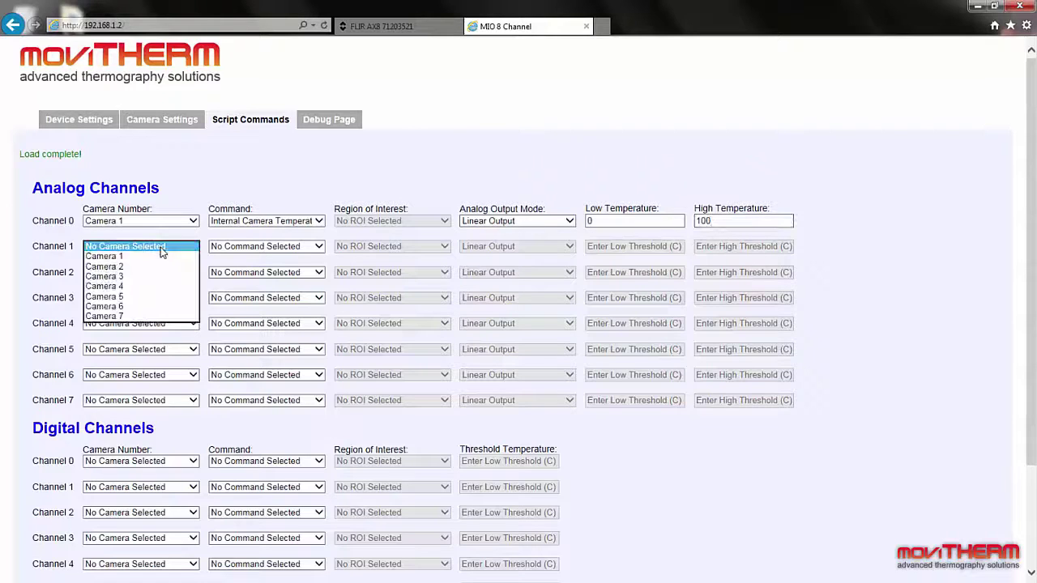
left_click(162, 265)
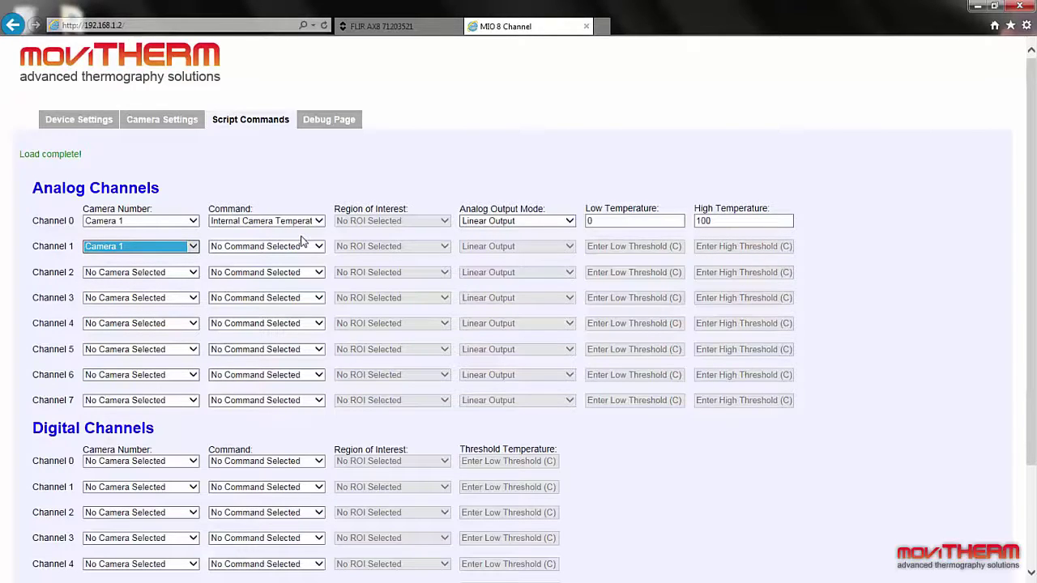
left_click(301, 246)
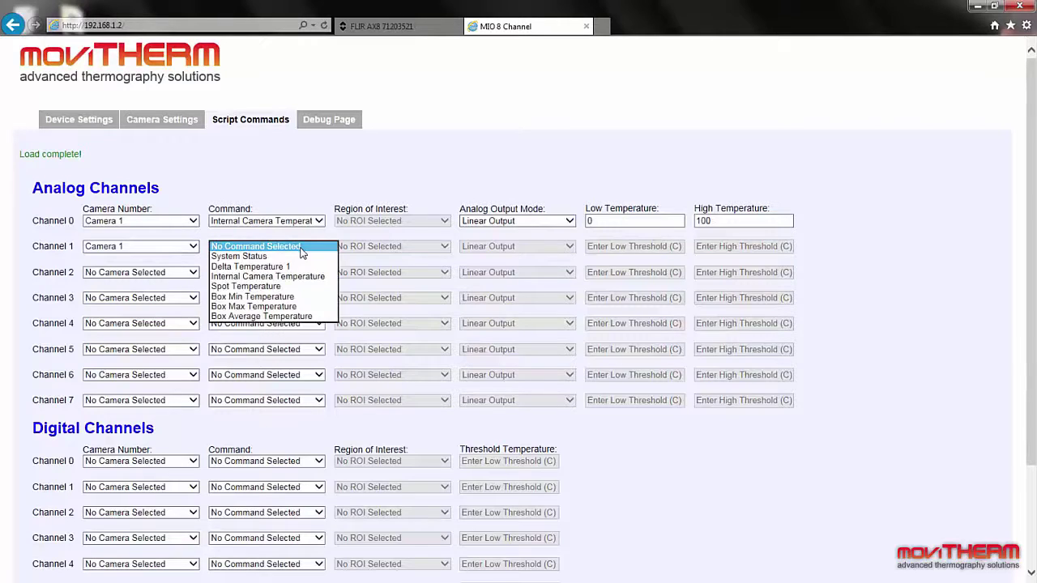
left_click(296, 307)
left_click(436, 251)
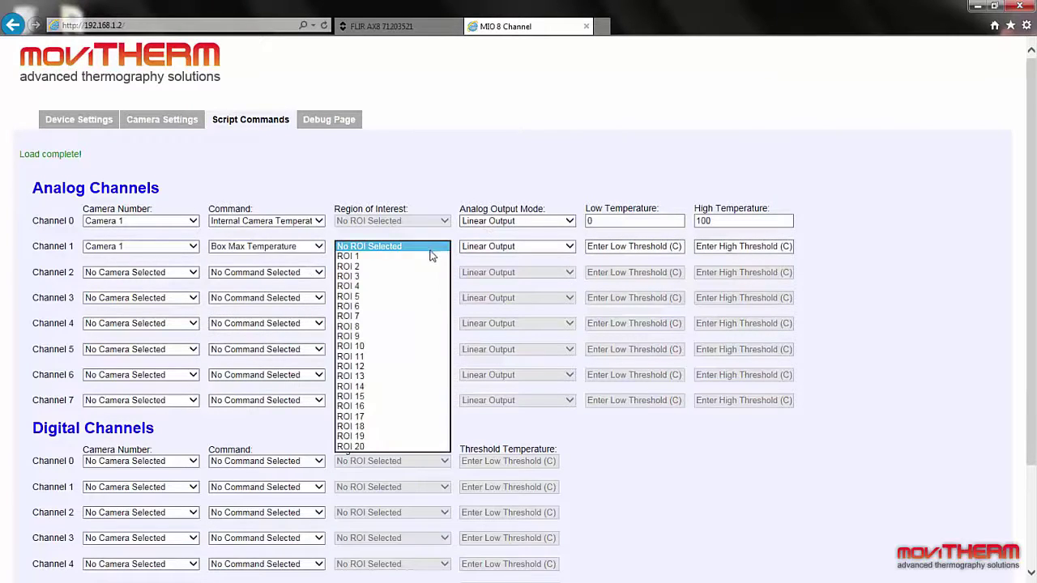
left_click(429, 256)
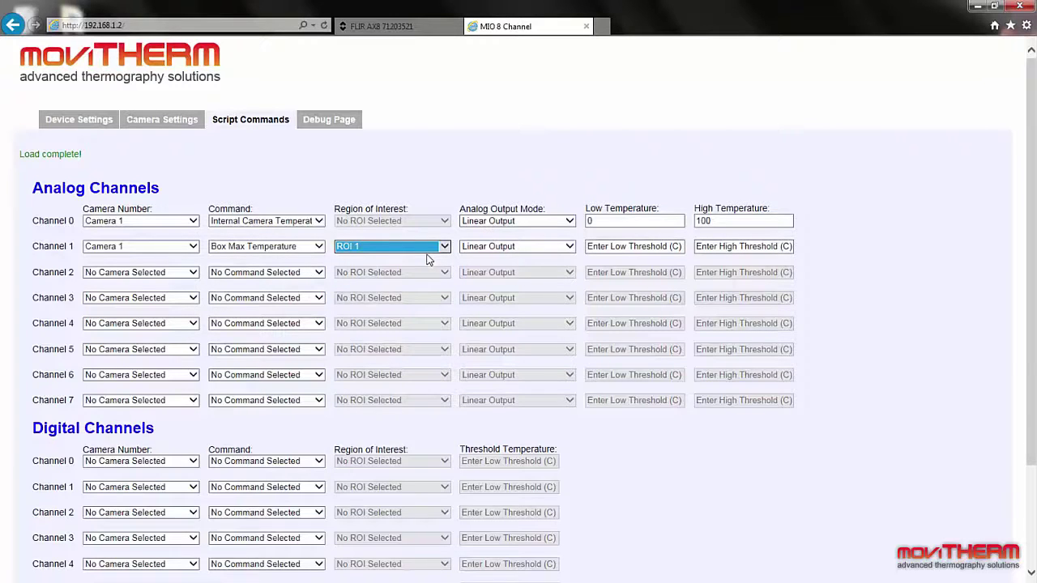
left_click(662, 248)
type("0")
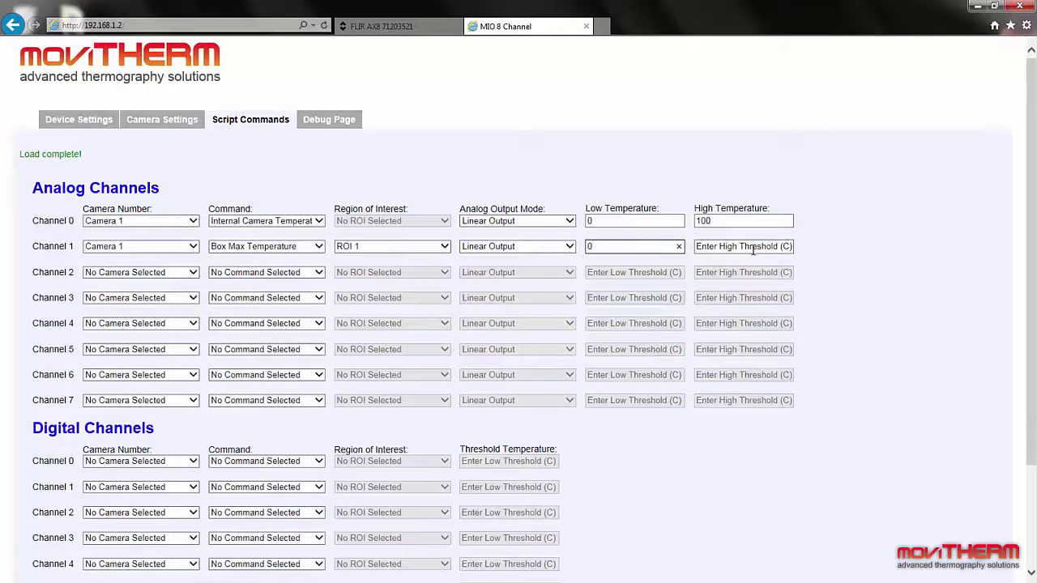
left_click(753, 246)
type("100")
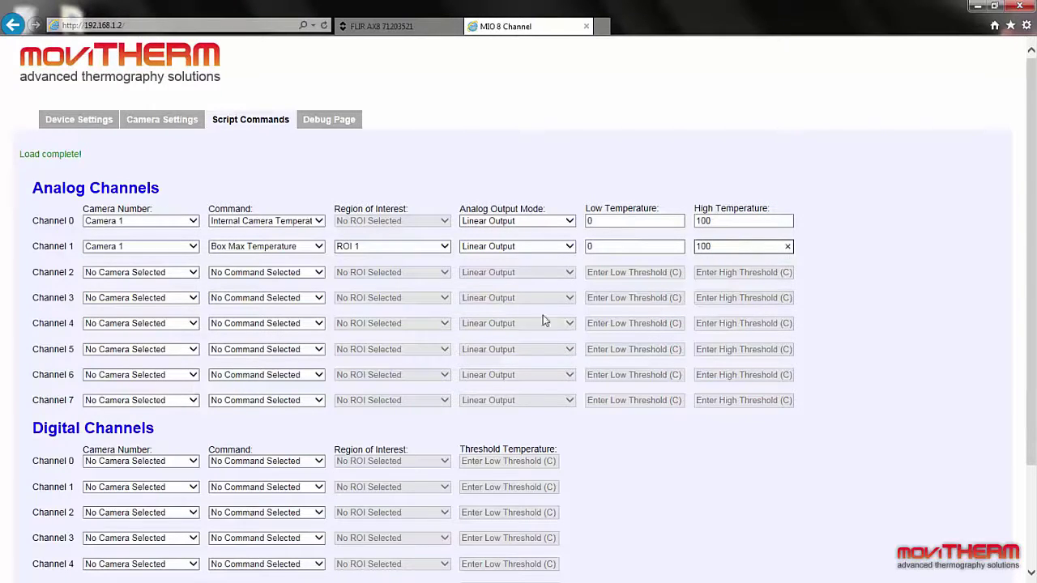
left_click_drag(1031, 261, 1031, 344)
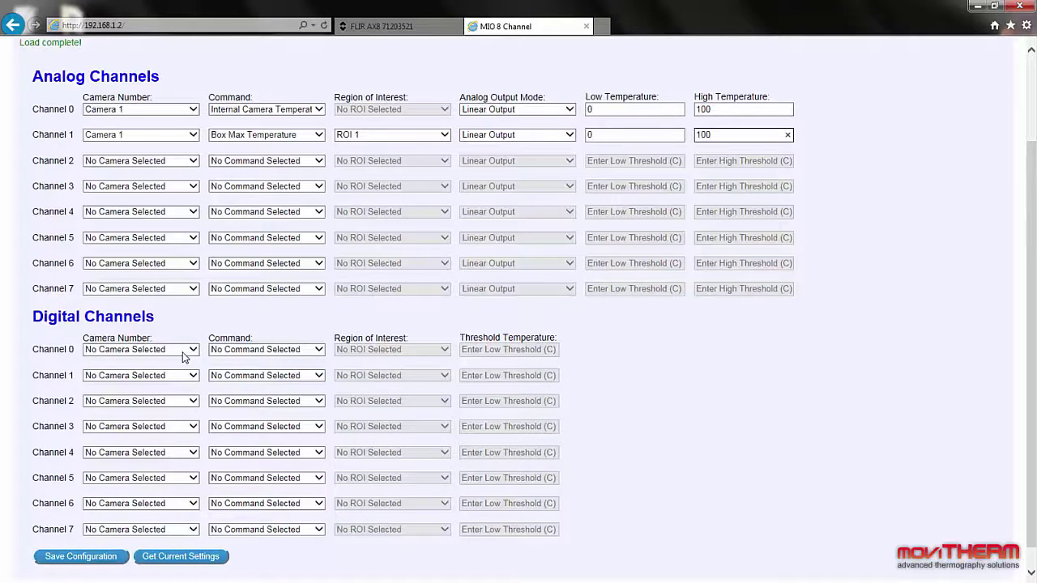
Step: Set digital channel 0 to Camera 1's ROI 1 Box Max Temperature, threshold 45, and save
left_click(184, 357)
left_click(186, 364)
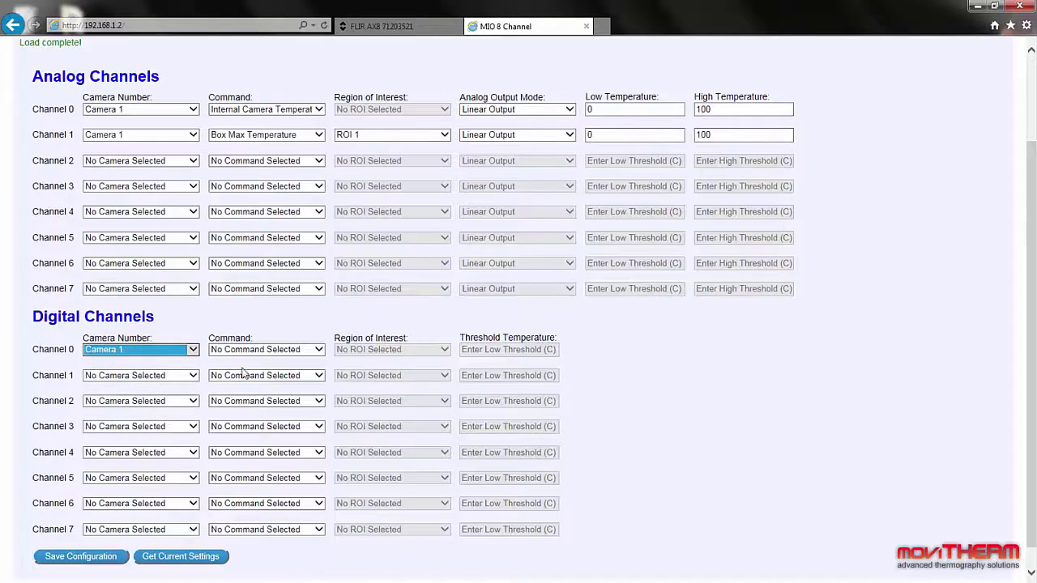
left_click(283, 352)
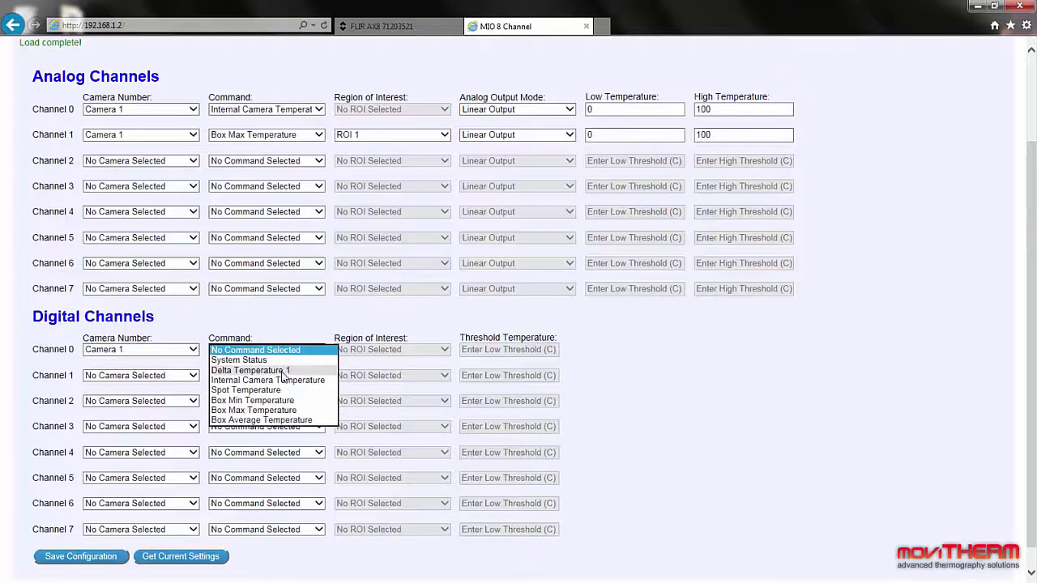
left_click(285, 410)
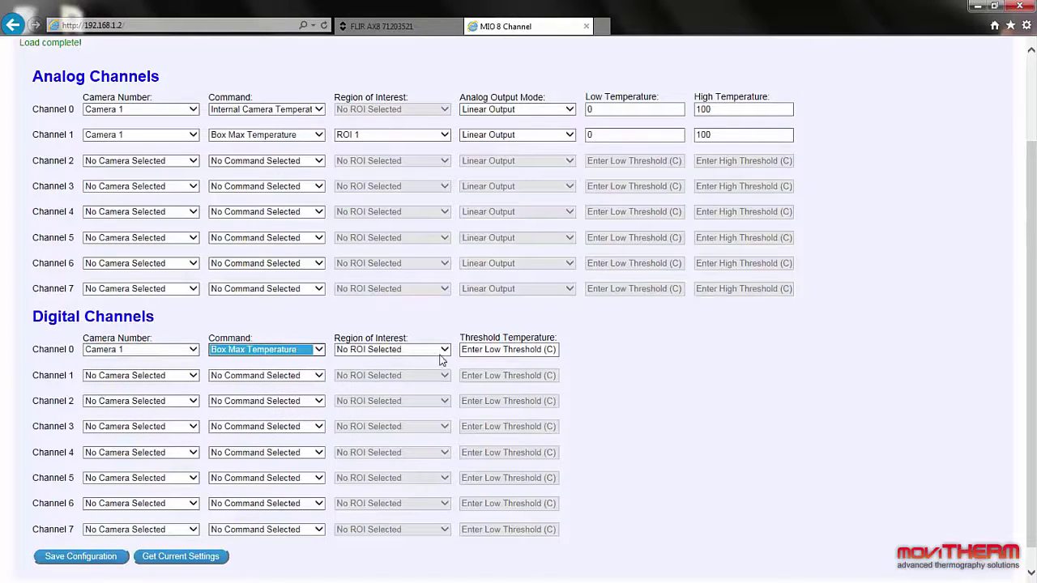
left_click(440, 352)
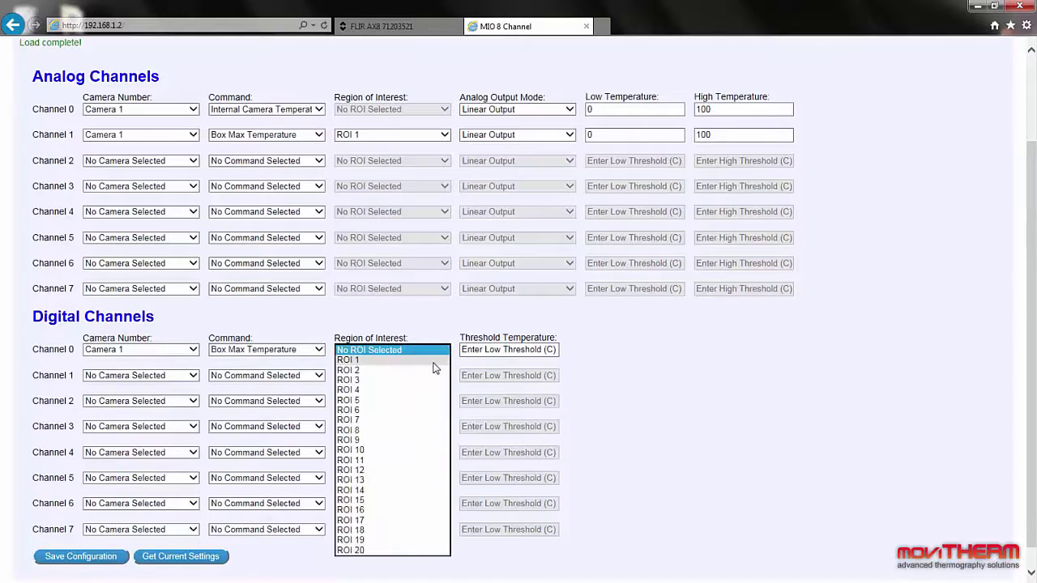
left_click(436, 361)
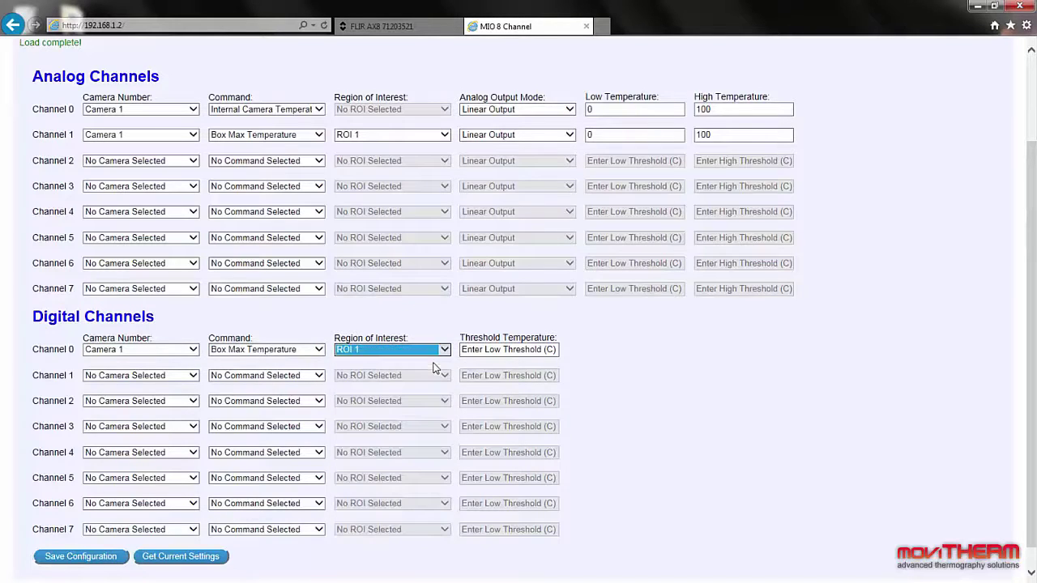
left_click(485, 349)
type("45")
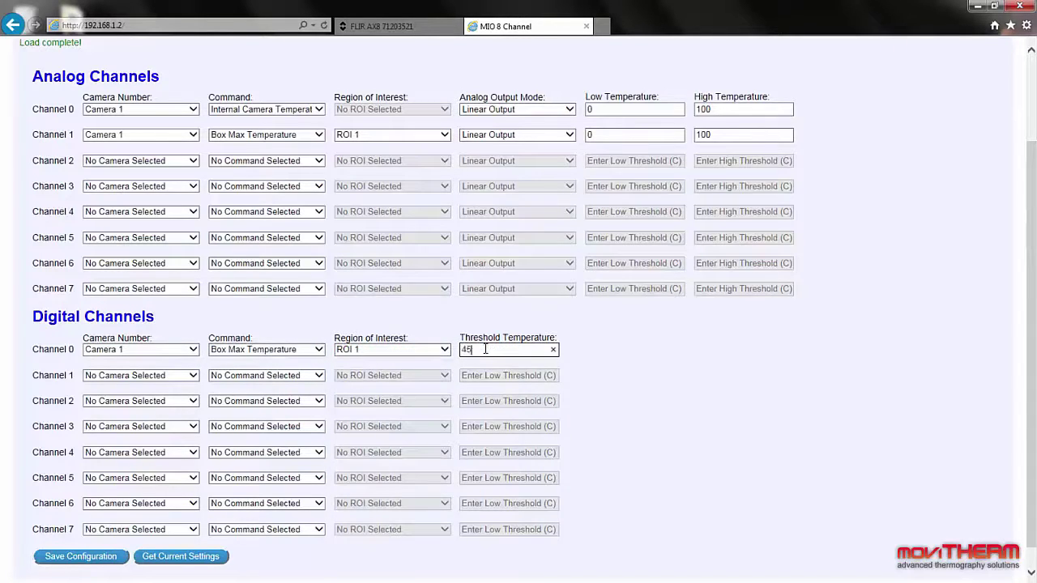
left_click(643, 386)
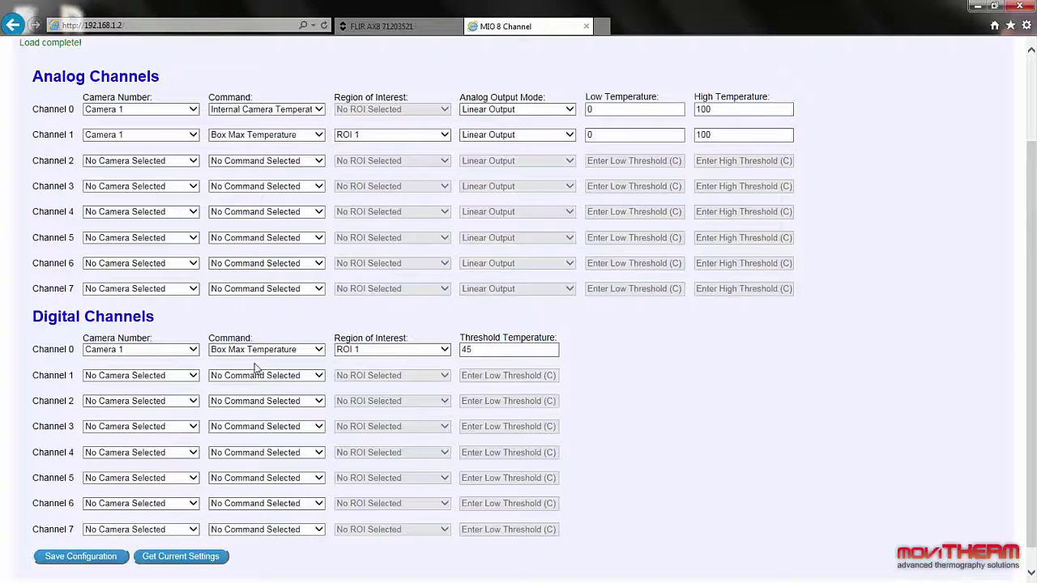
left_click(81, 556)
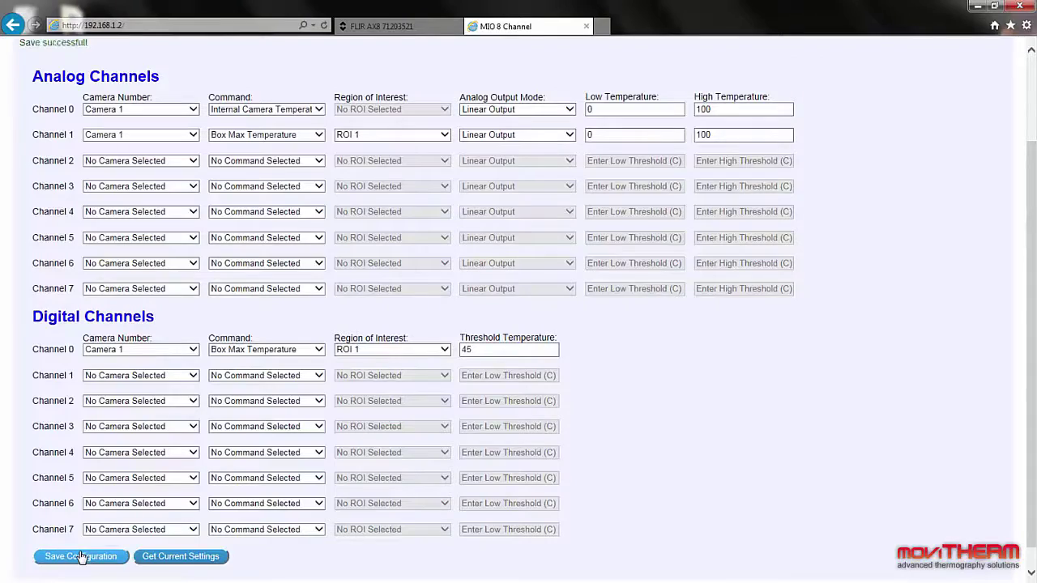